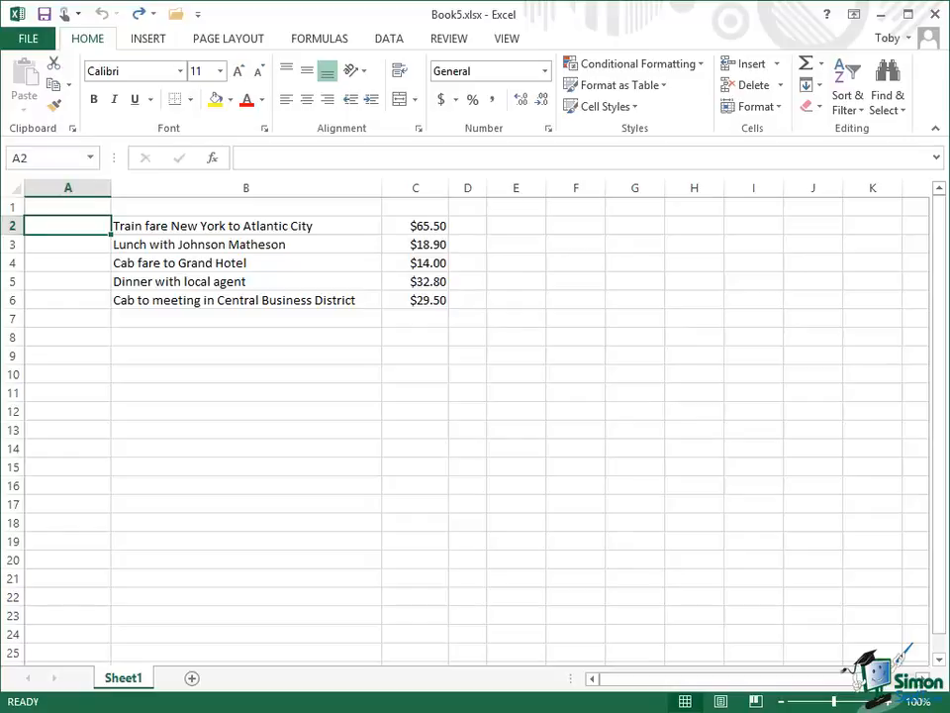
Enter the date 10/11 in cell A2.
text(10)
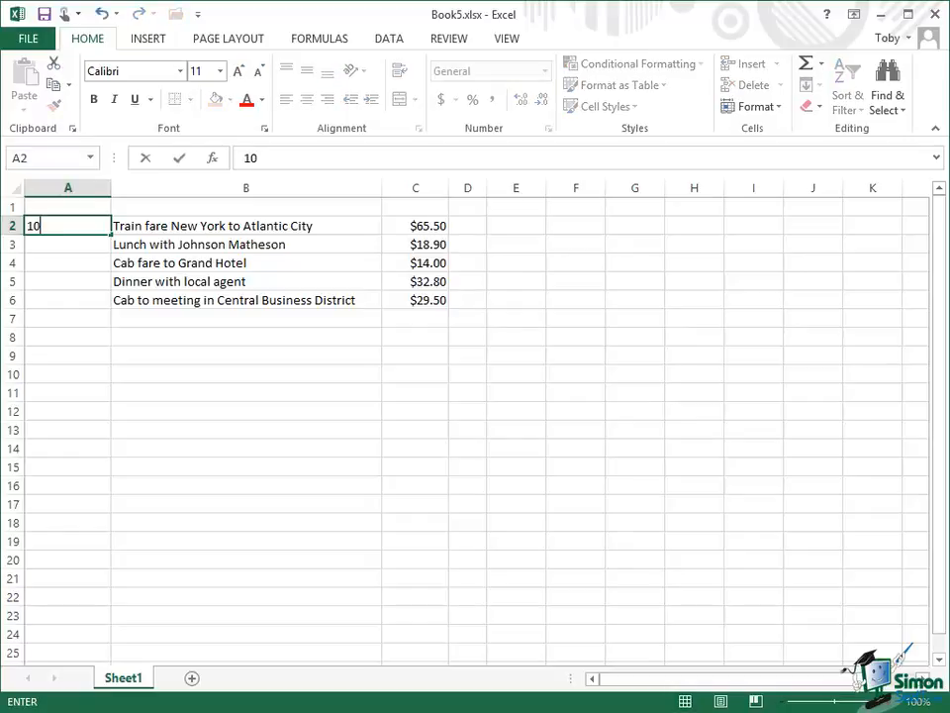
text(/11)
key(ctrl+Return)
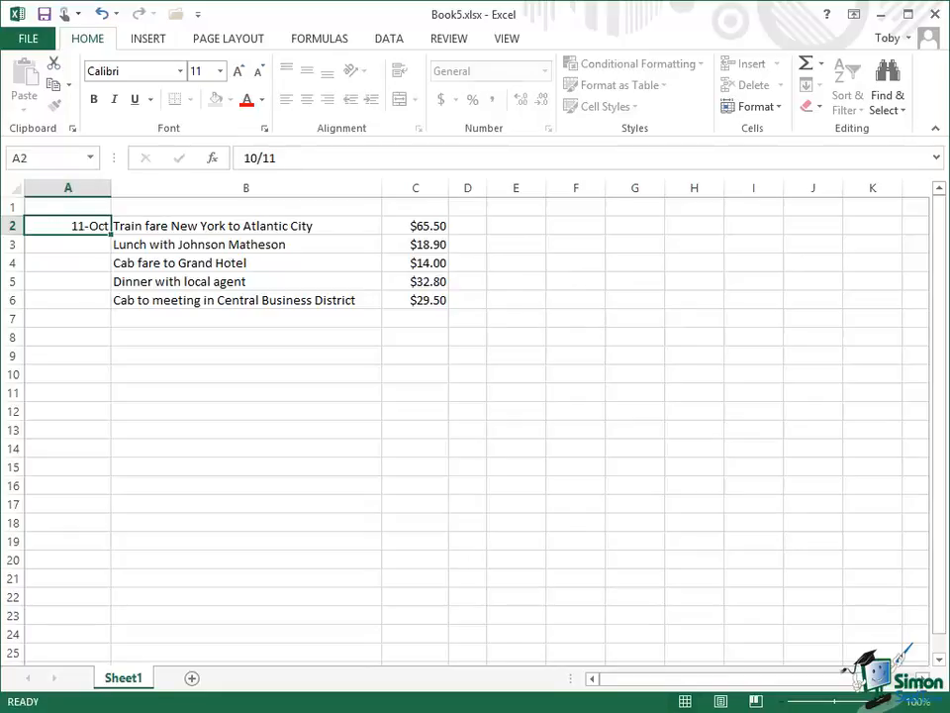
key(Return)
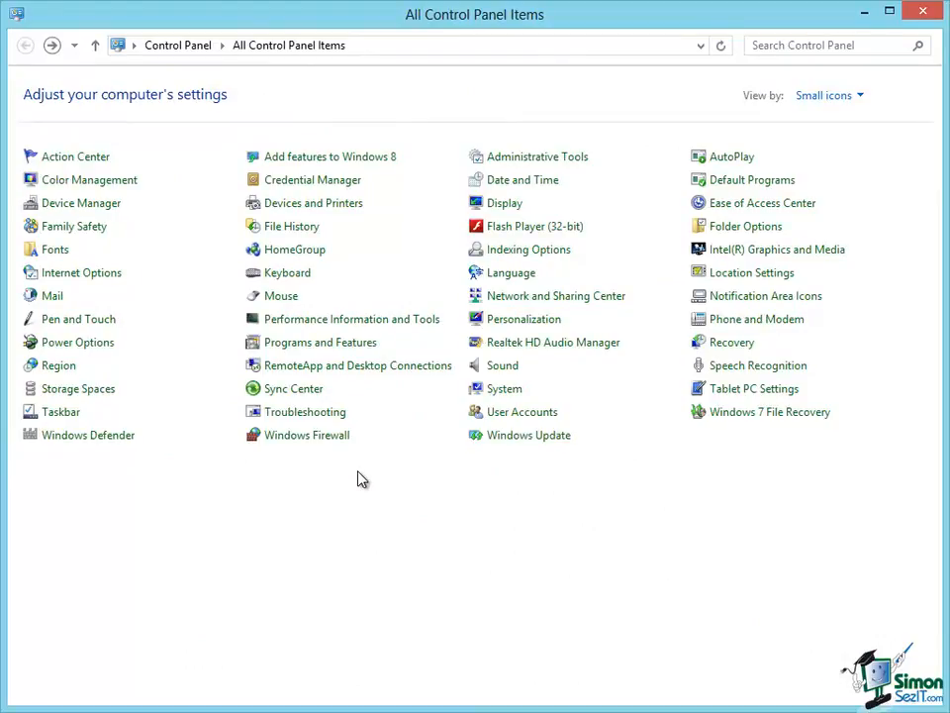
Open the Region settings in Control Panel and review the short date format options.
click(74, 368)
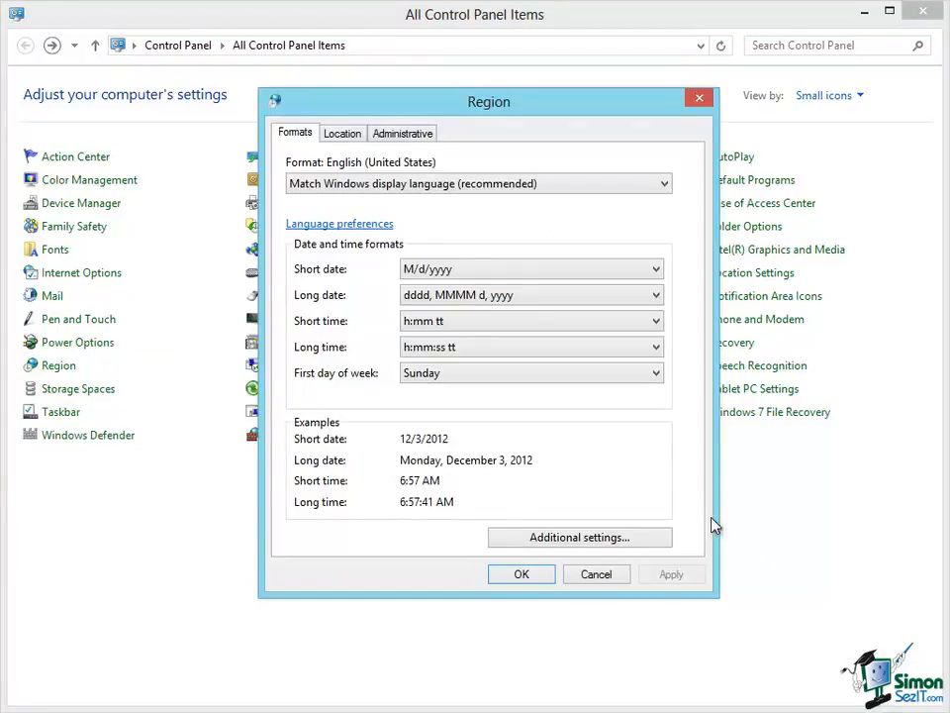
click(342, 134)
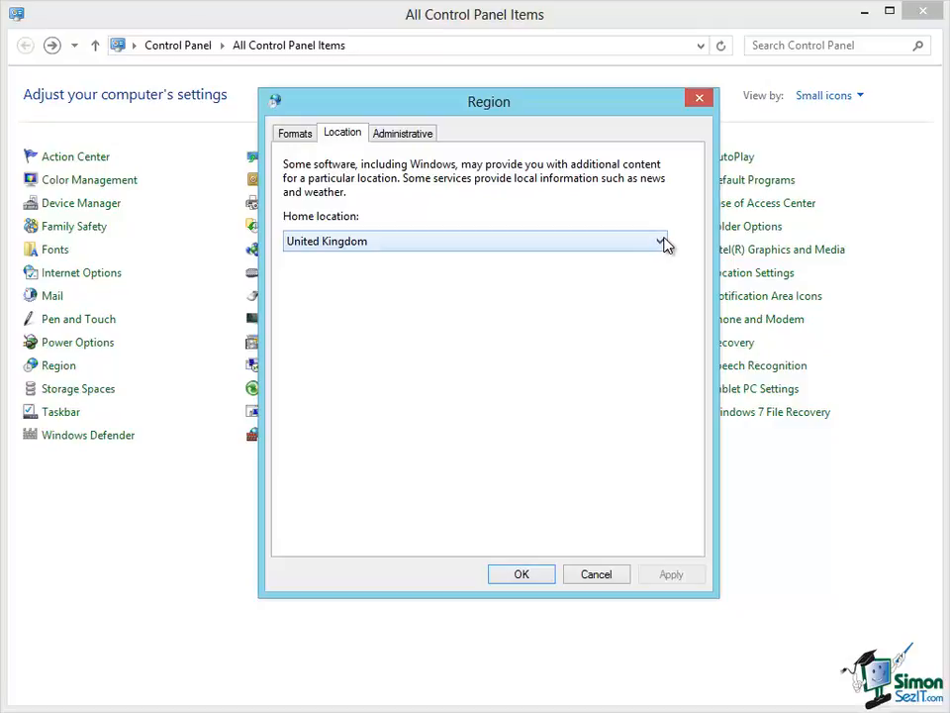
click(294, 139)
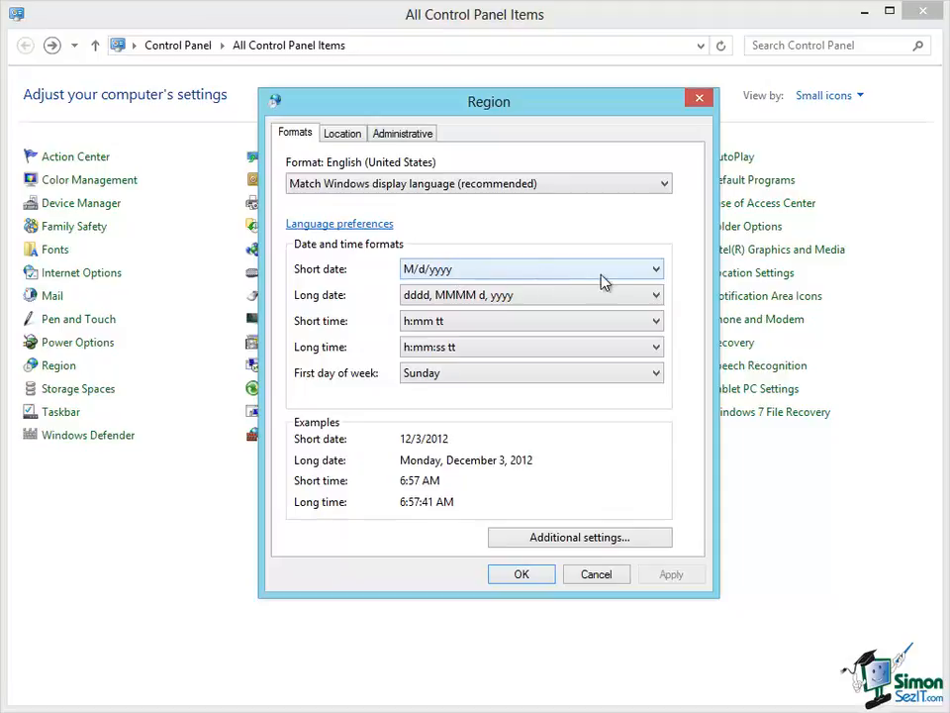
click(659, 270)
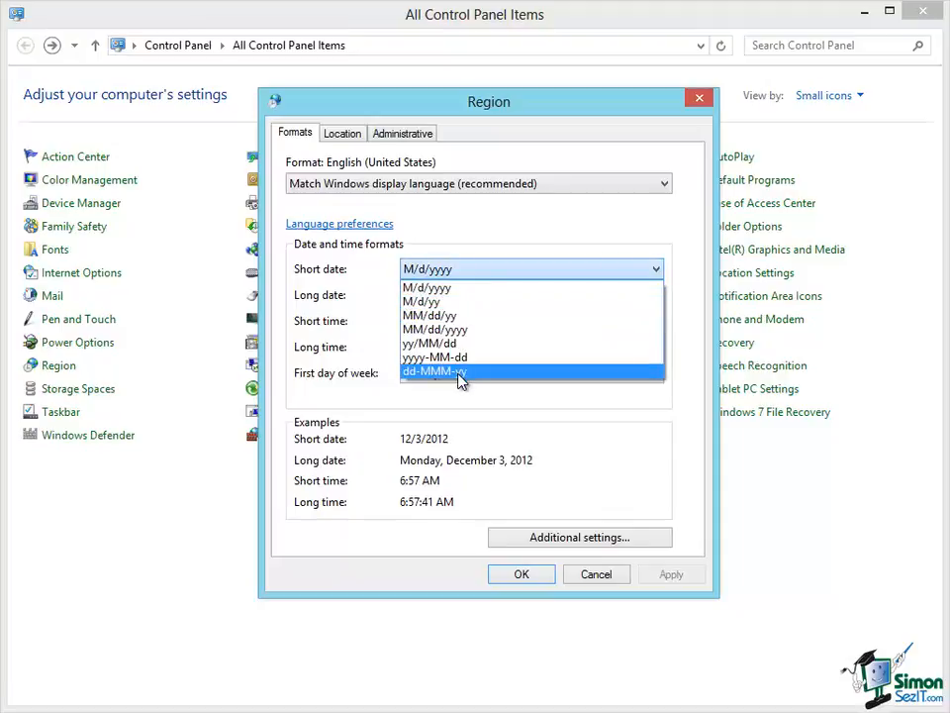
click(471, 289)
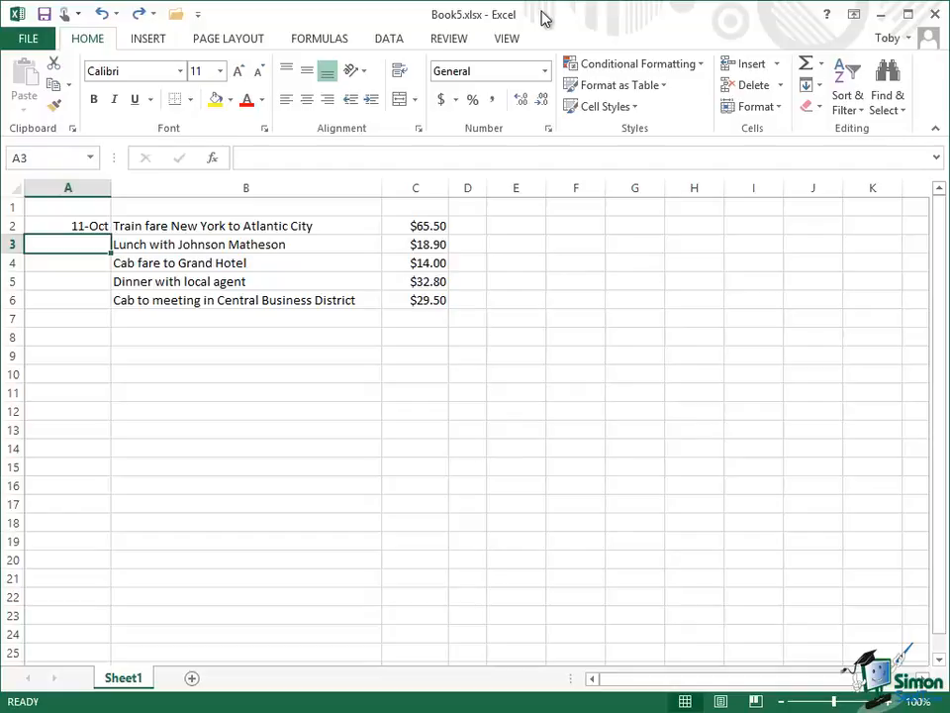
Enter the date 10/11/12 in cell A3.
text(10)
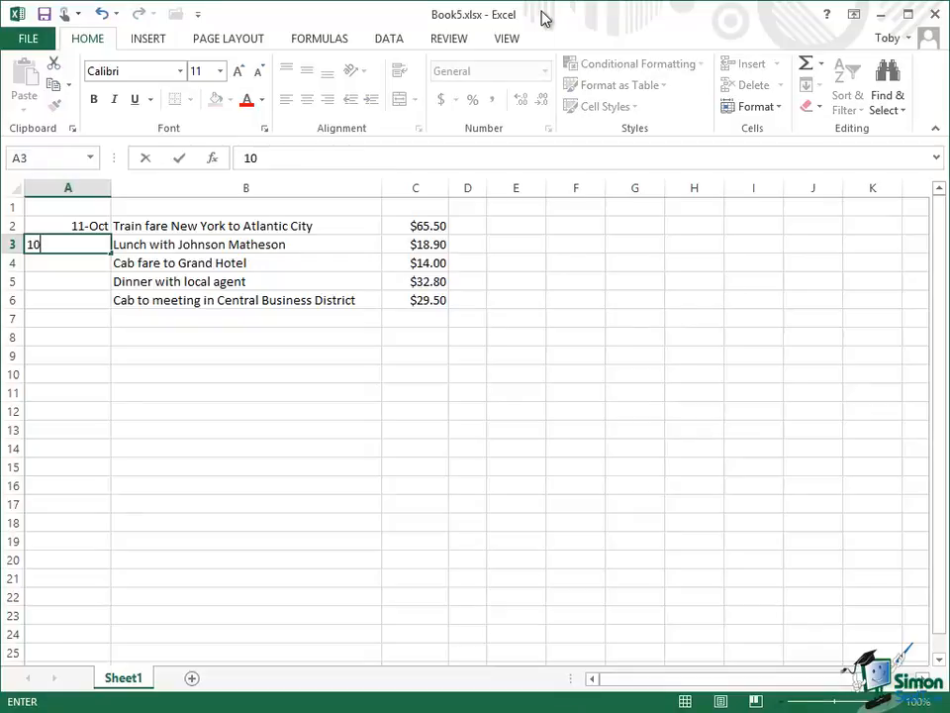
text(/11/12)
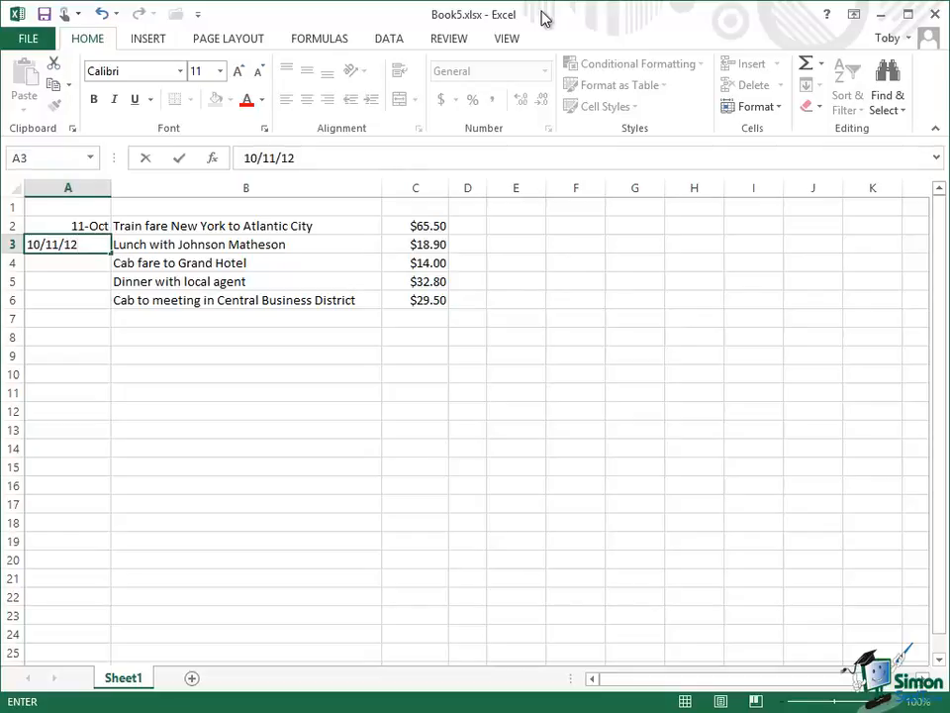
key(Return)
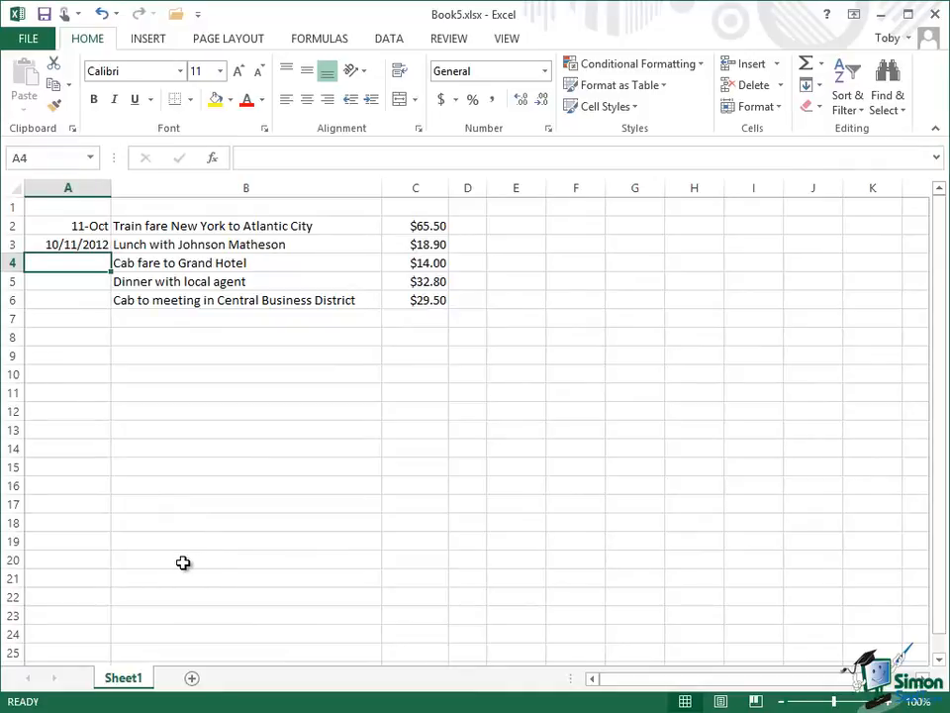
Apply the custom number format d-MMMM to the date in cell A2.
click(86, 226)
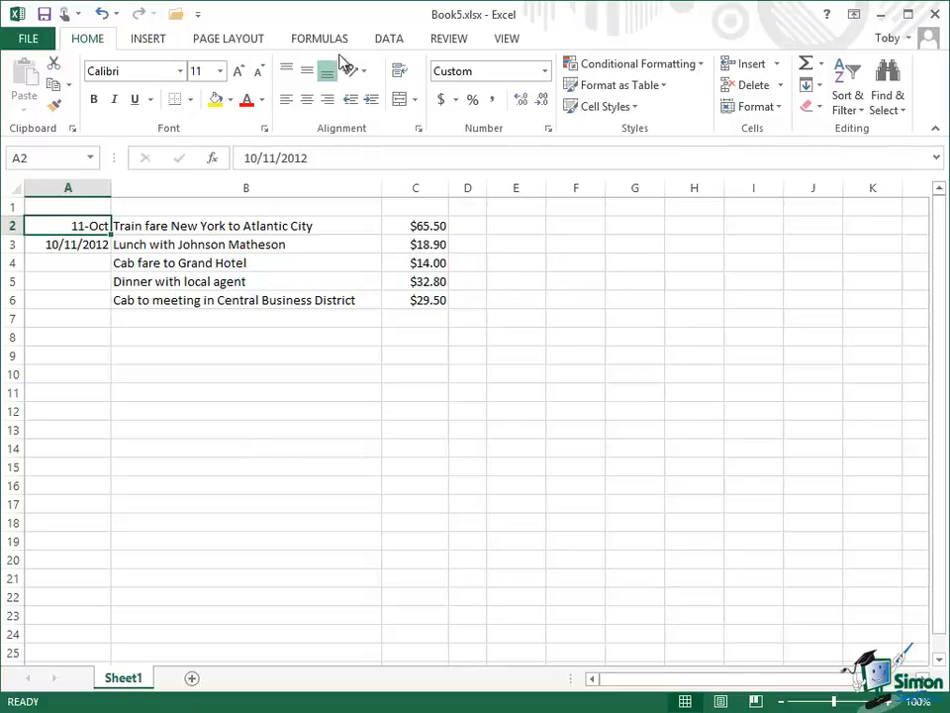
click(781, 109)
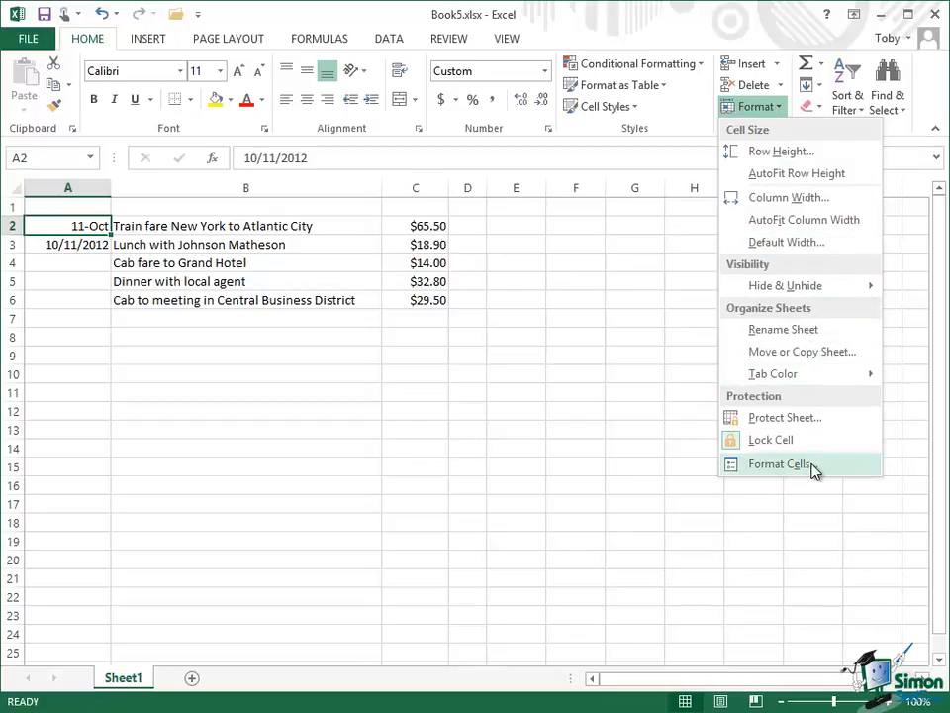
click(780, 464)
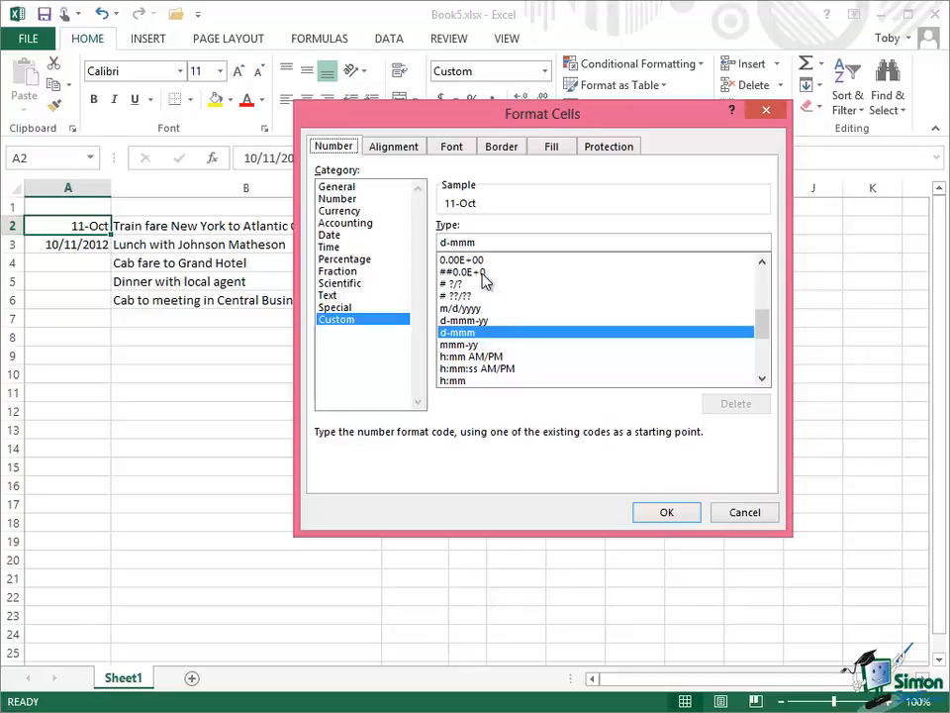
mouse_move(764, 325)
mouse_down()
mouse_move(768, 364)
mouse_move(770, 333)
mouse_up()
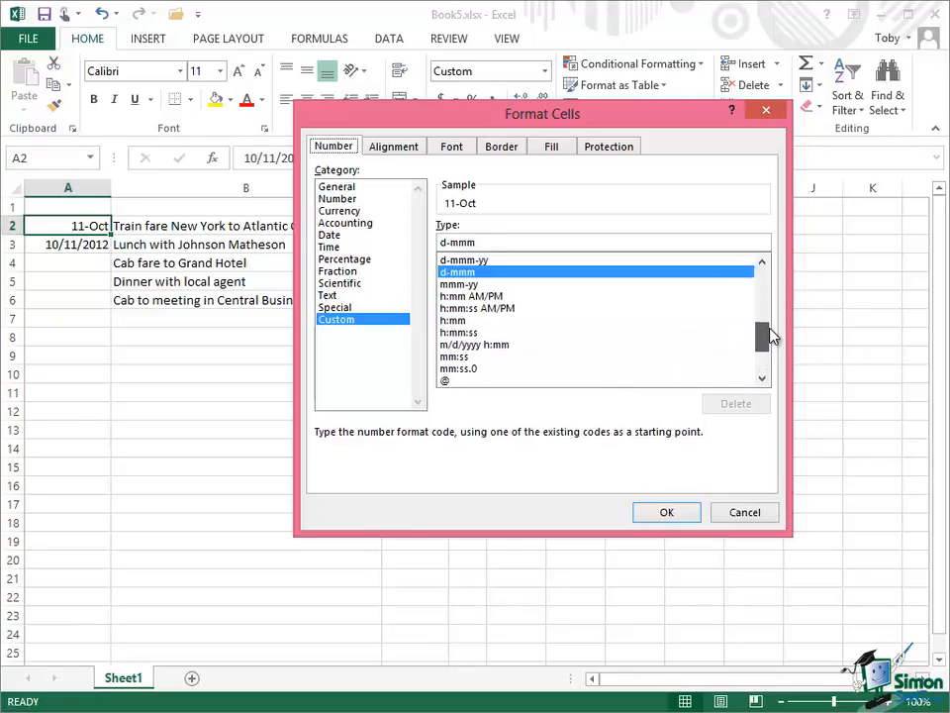
click(484, 241)
key(BackSpace)
key(BackSpace)
key(BackSpace)
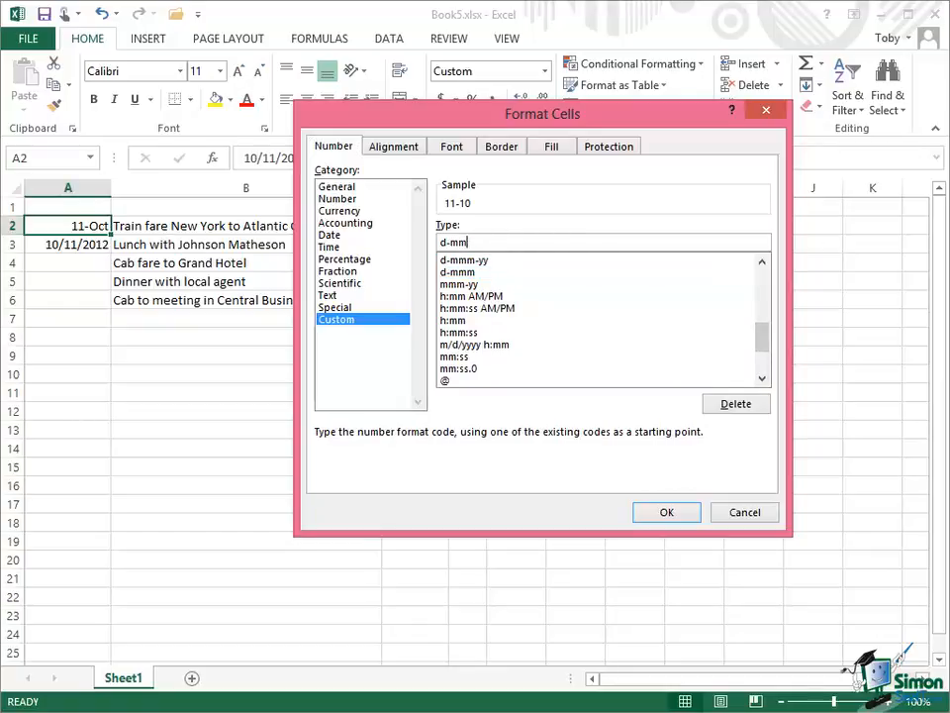
text(MMMM)
click(662, 510)
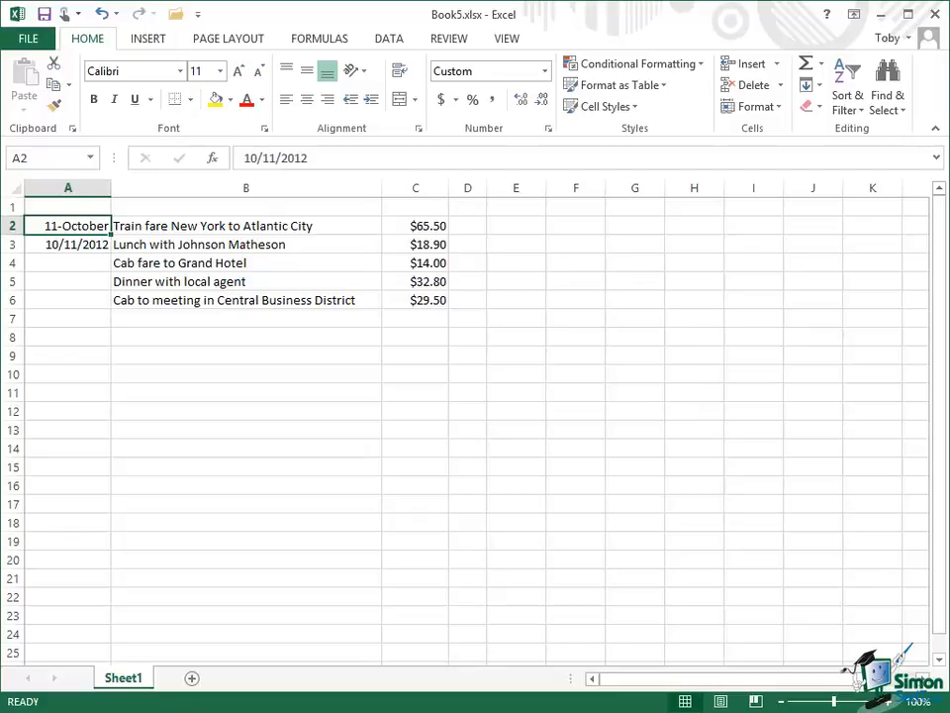
Format cell A3 with the long date type *Wednesday, March 14, 2012.
click(68, 245)
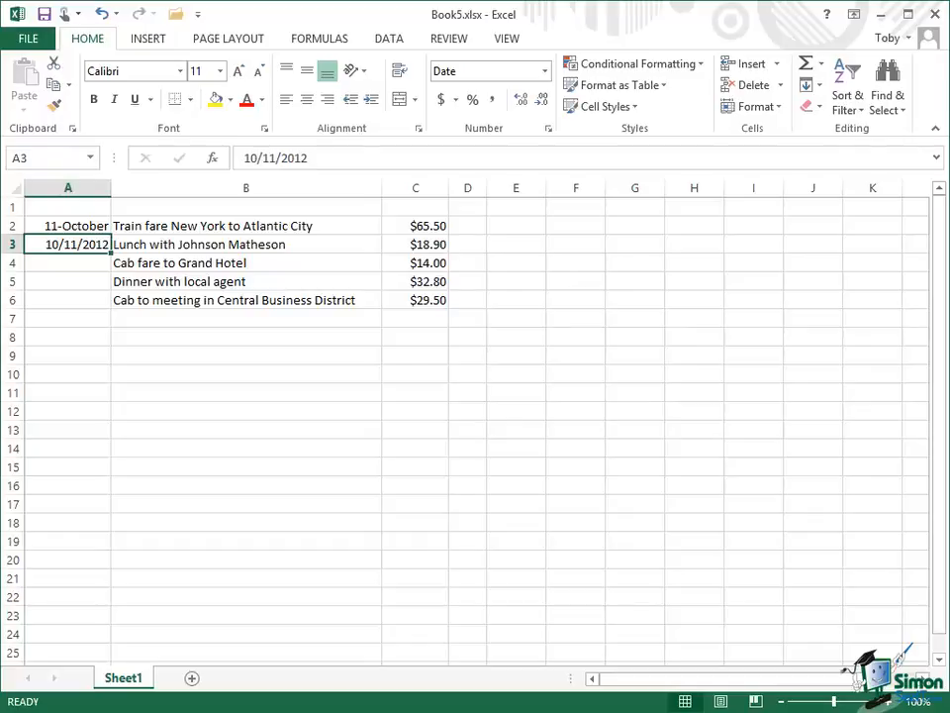
right_click(68, 245)
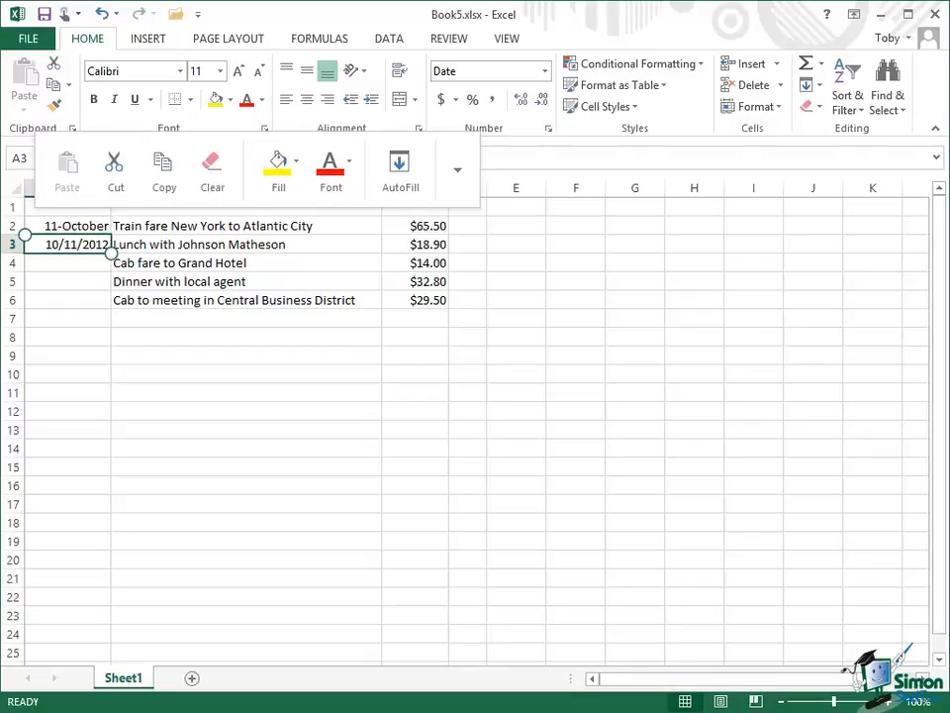
click(457, 169)
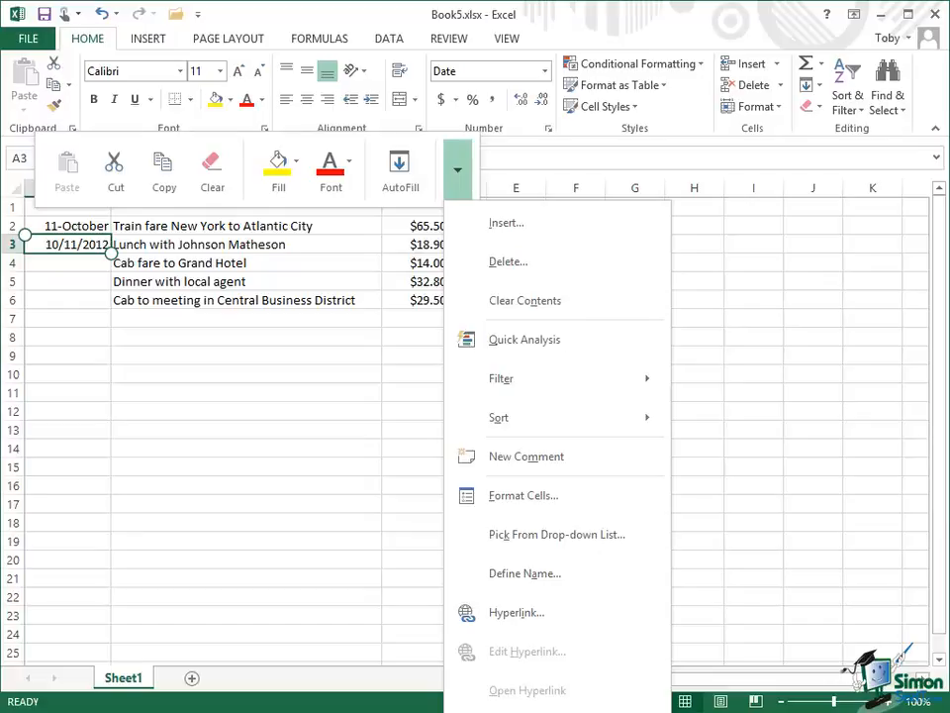
click(523, 496)
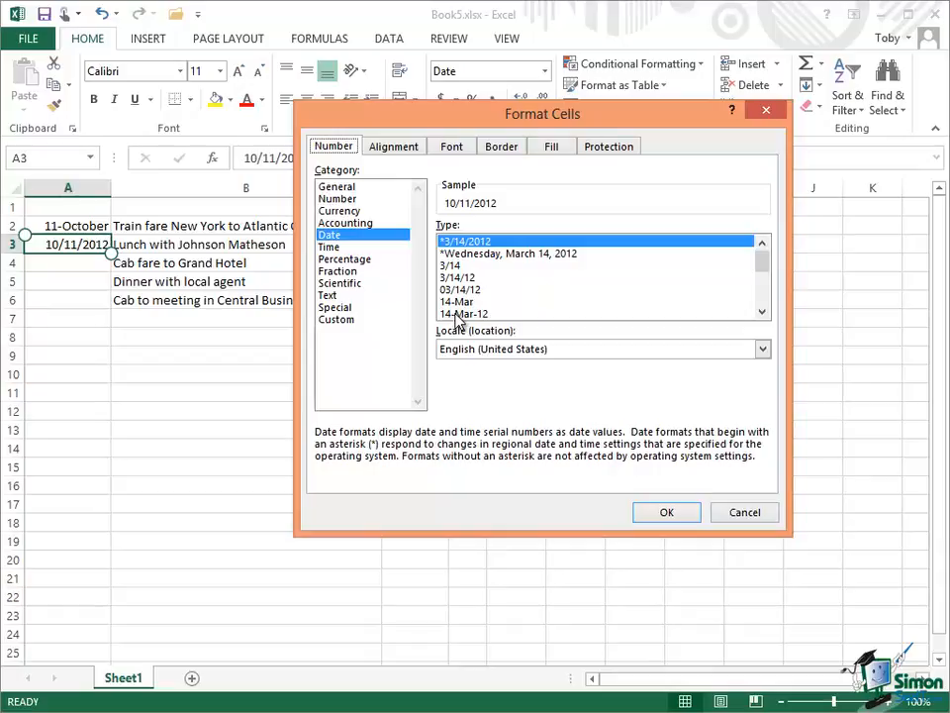
click(537, 255)
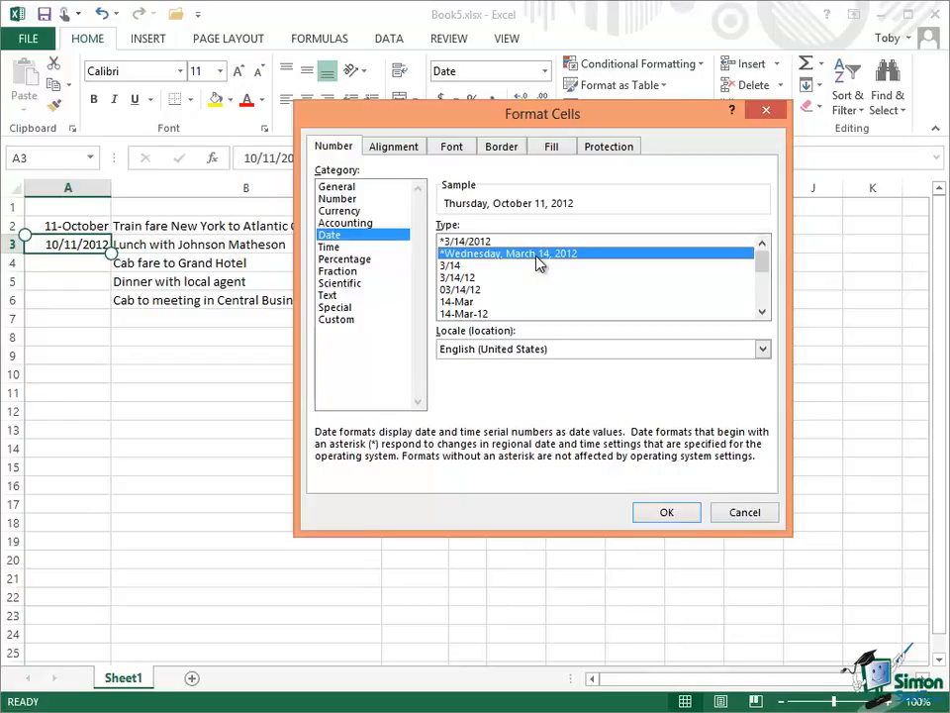
click(669, 512)
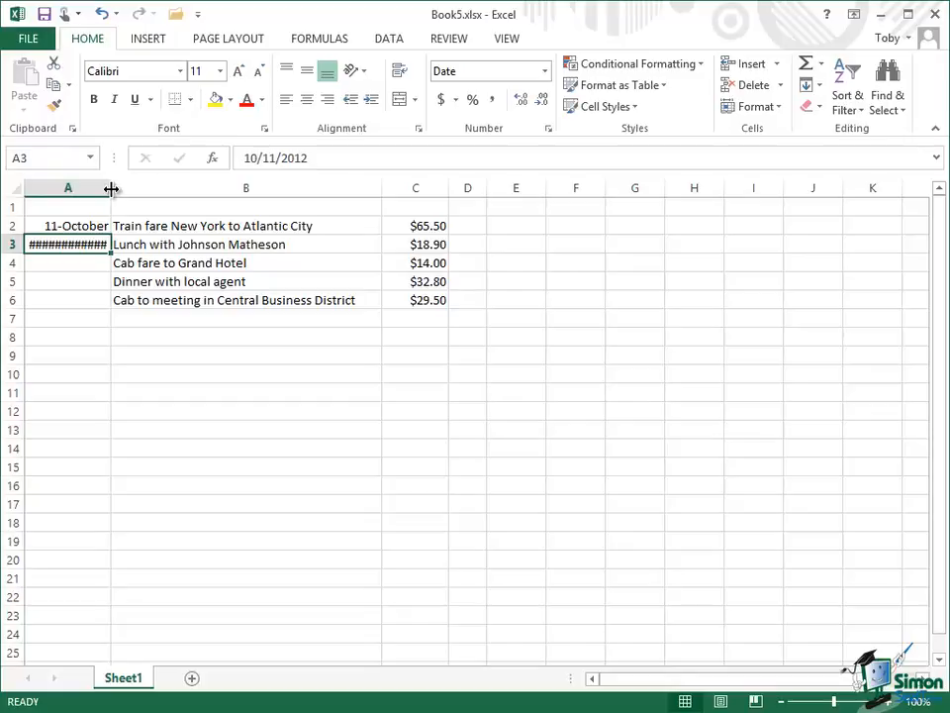
Widen column A so the long date fits.
drag(111, 188, 237, 187)
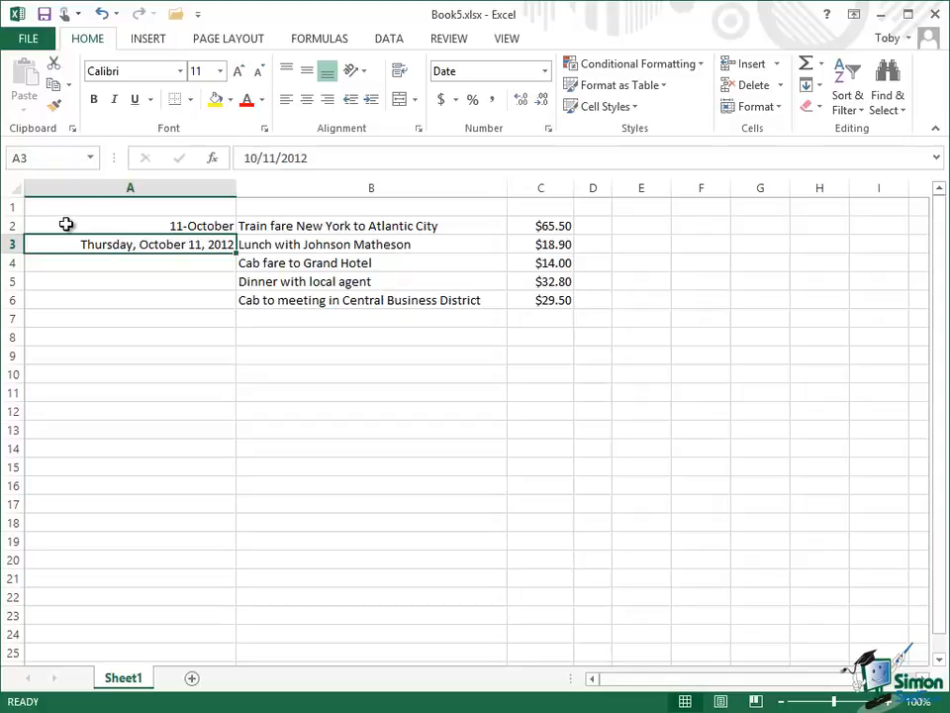
drag(66, 224, 65, 246)
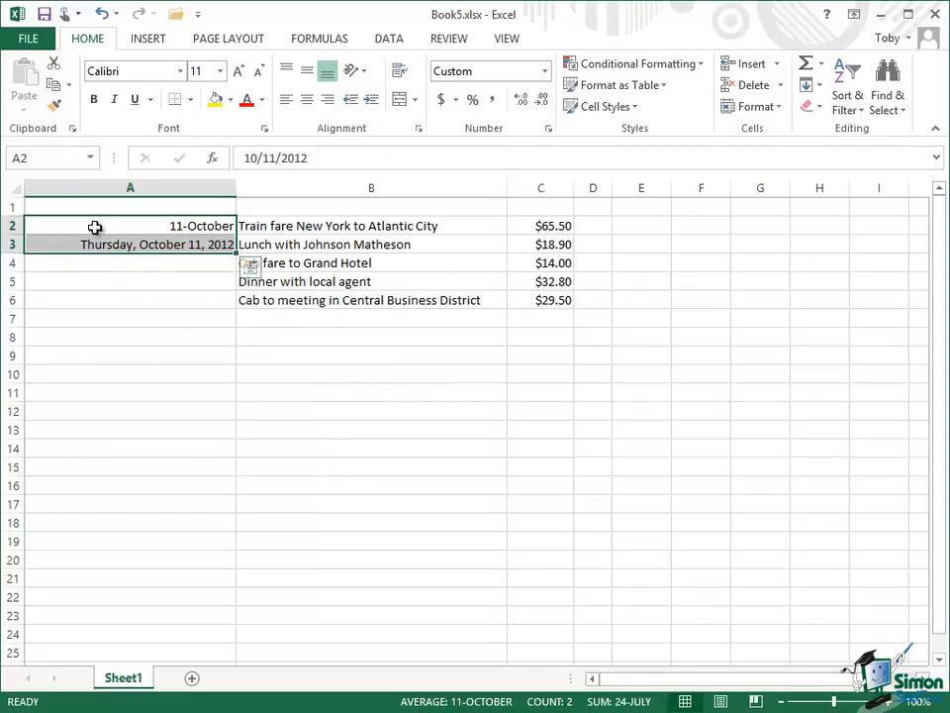
drag(95, 227, 90, 303)
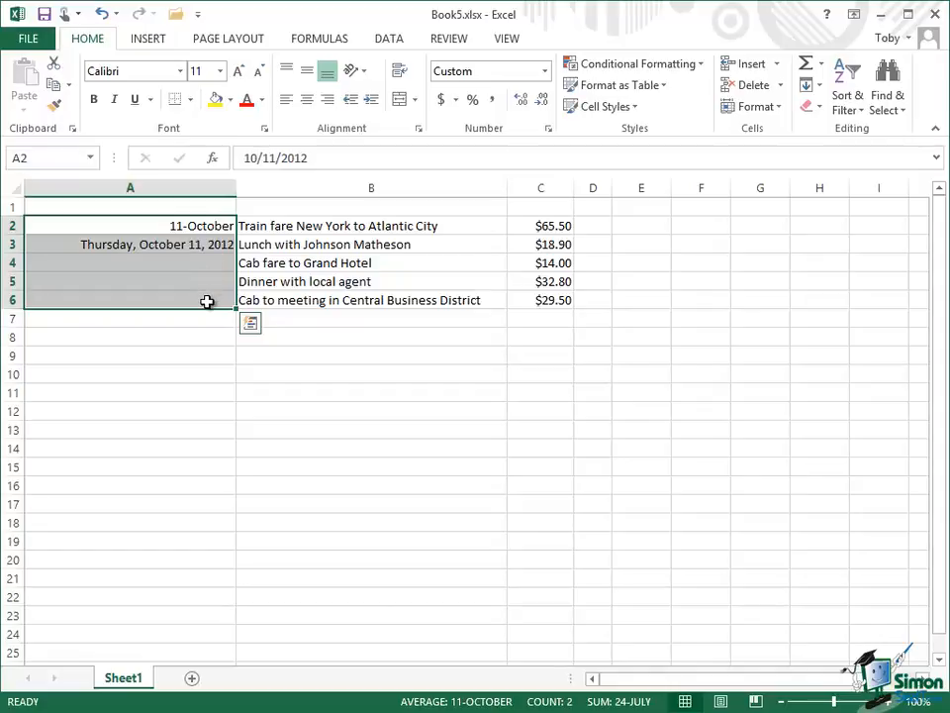
Apply the long date type *Wednesday, March 14, 2012 to the whole of column A.
click(154, 186)
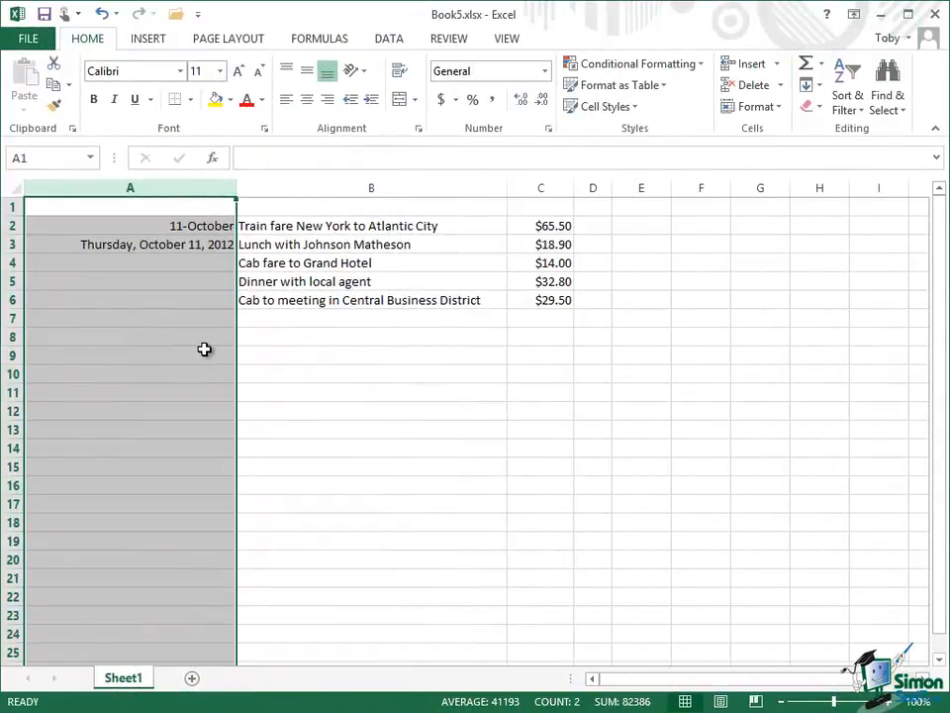
right_click(134, 282)
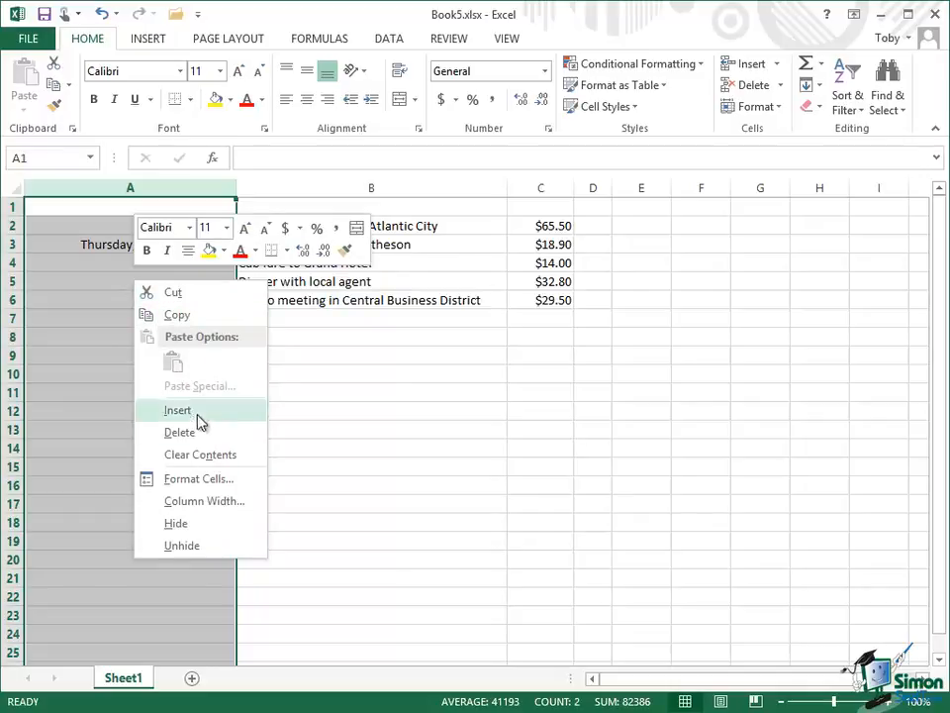
click(203, 481)
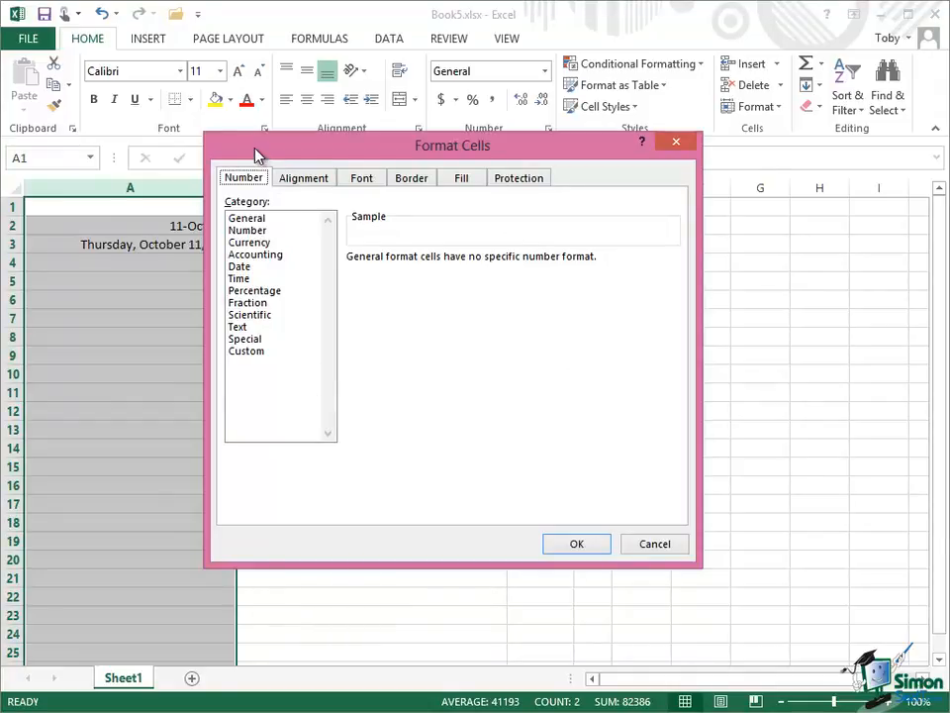
drag(258, 152, 334, 145)
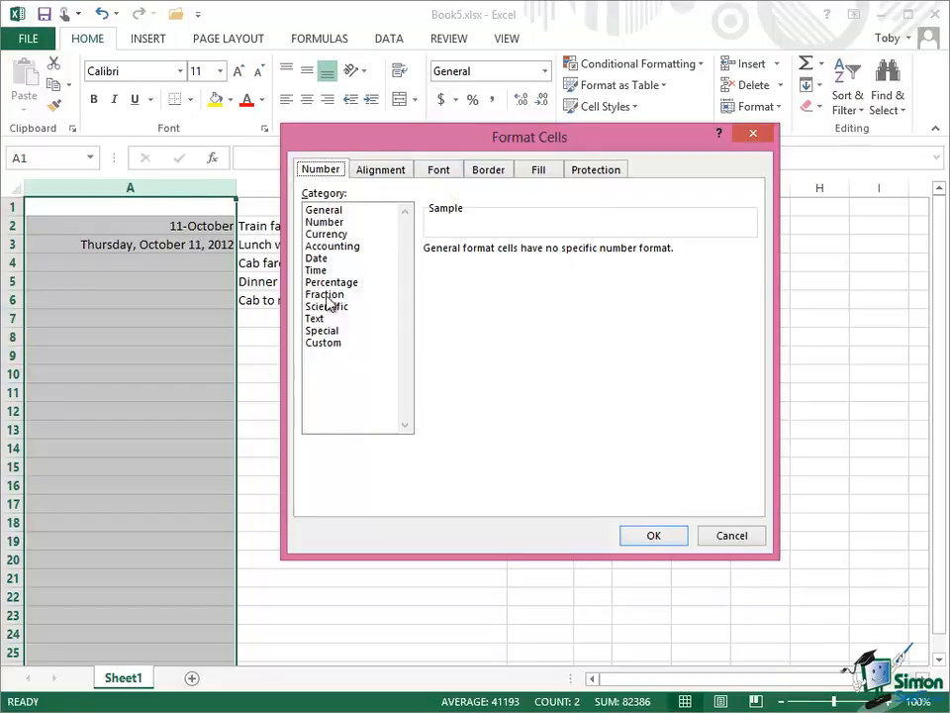
click(322, 258)
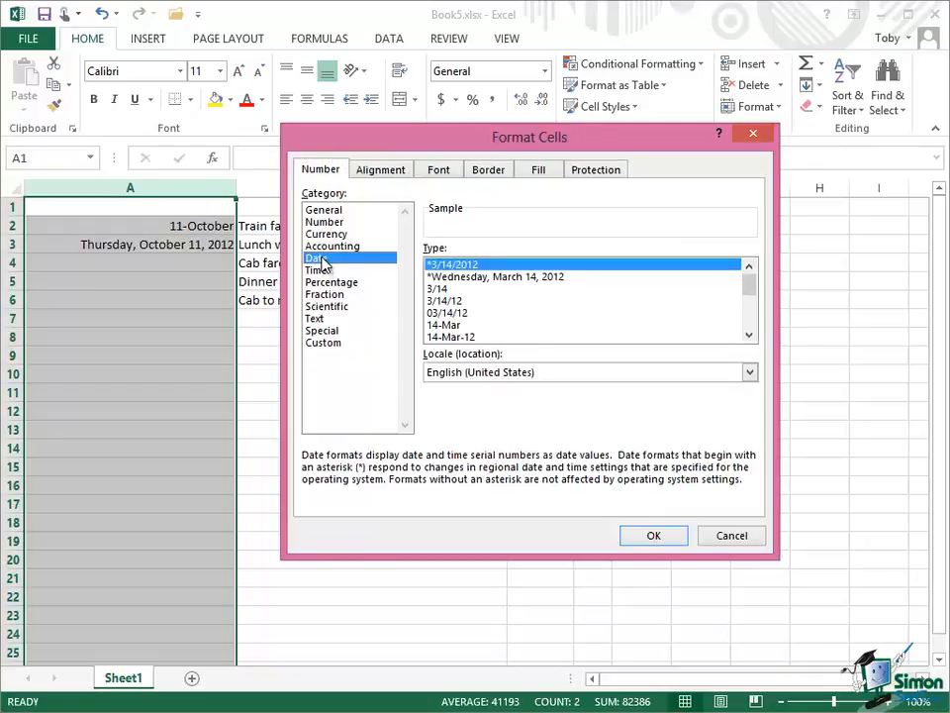
click(516, 282)
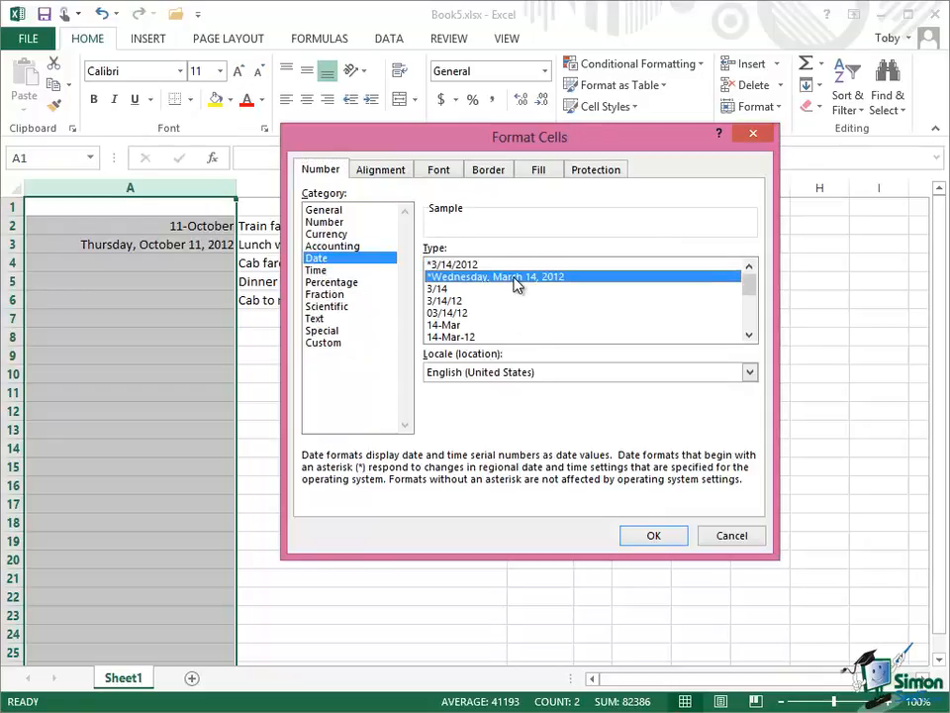
click(652, 535)
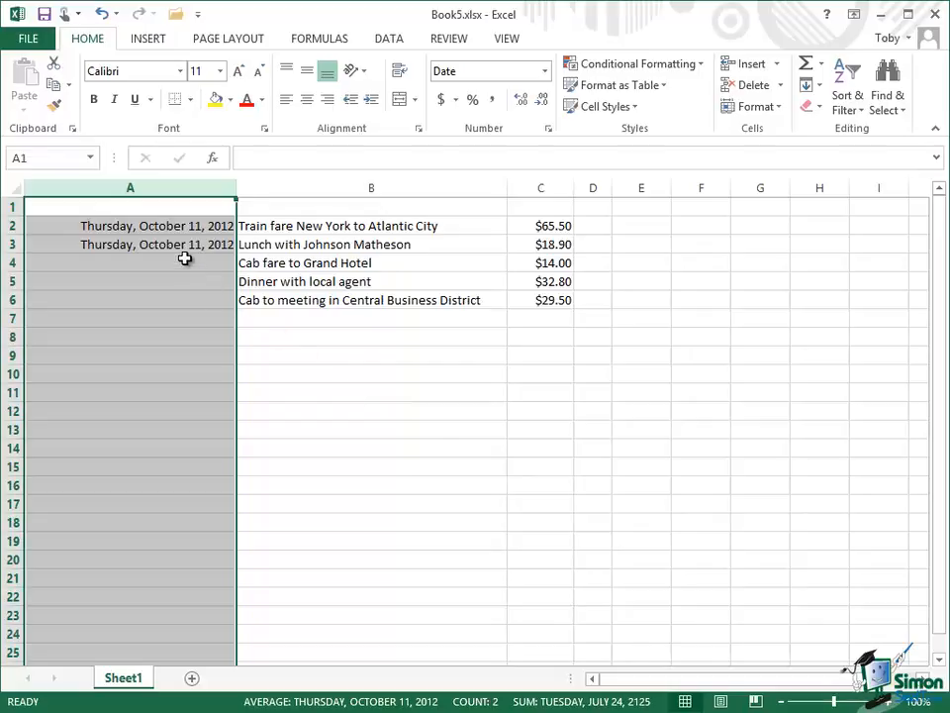
Enter the date 10/12 in cell A4.
click(185, 260)
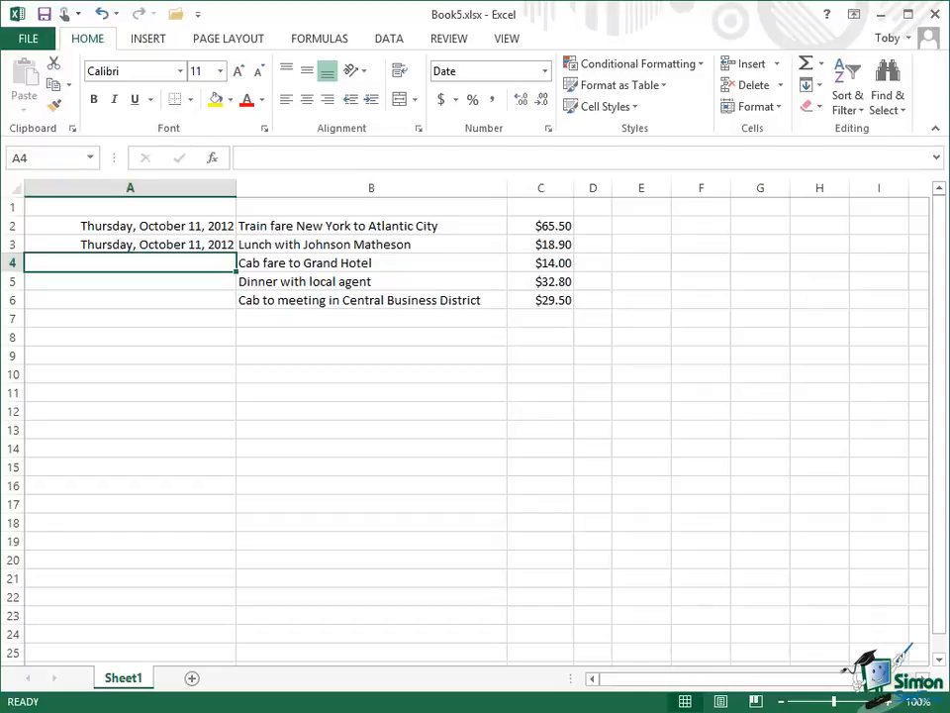
text(10)
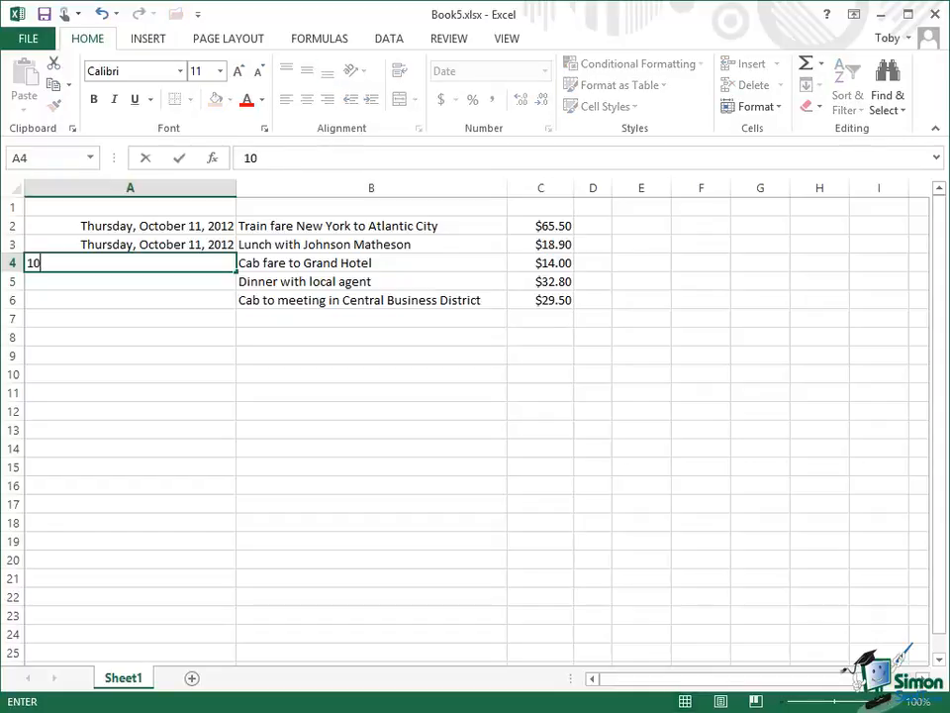
text(/12)
key(ctrl+Return)
key(Return)
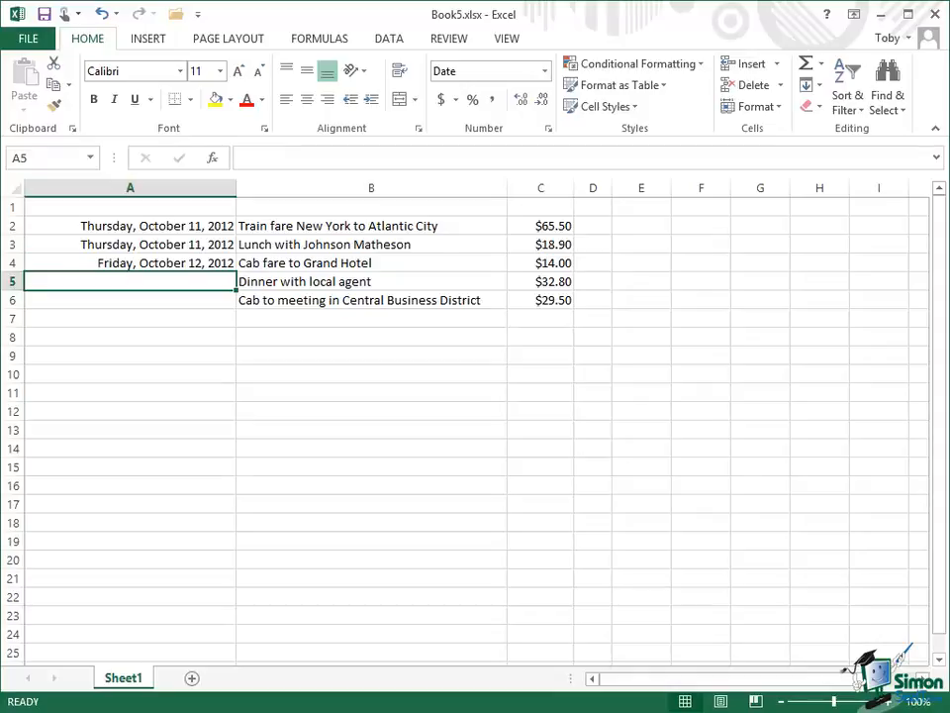